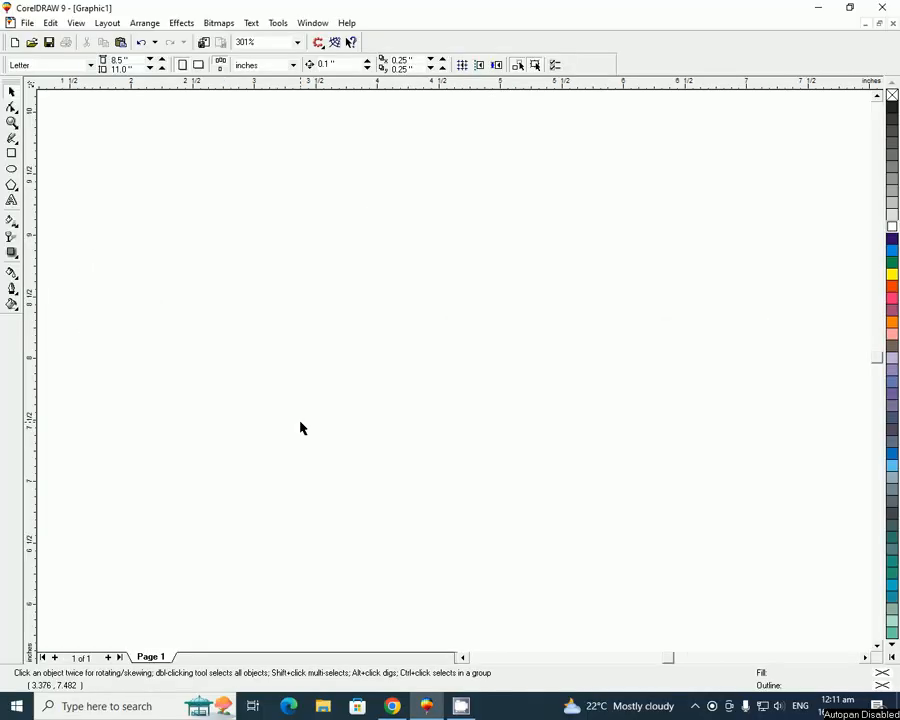
Step: Place the rma EPS file from the desktop in the drawing and enlarge its lettering to about 2.57 inches wide
{"action": "left_click", "coordinate": [820, 8]}
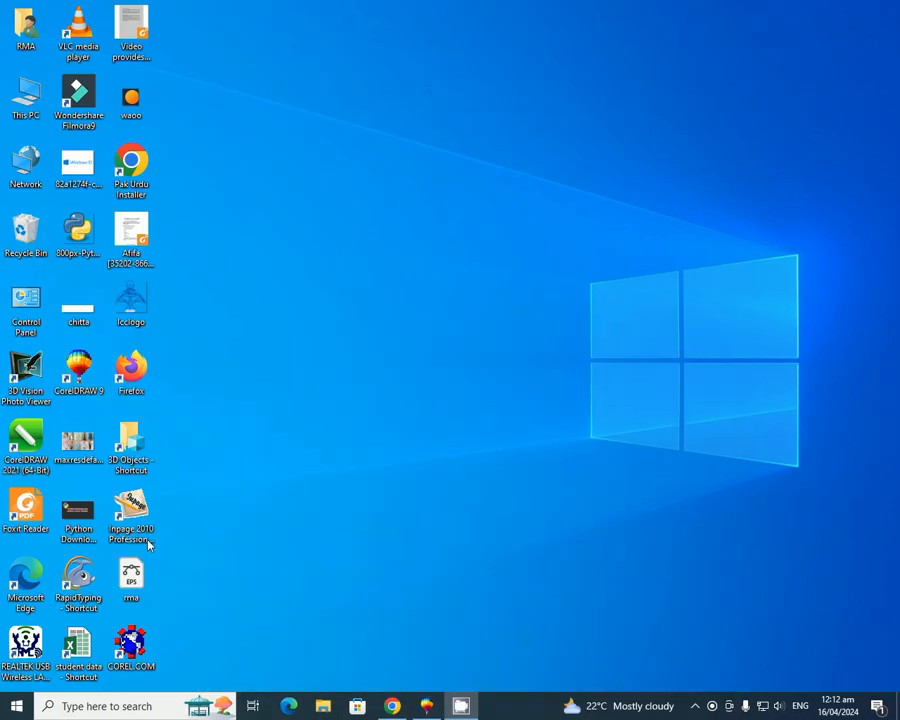
{"action": "left_click_drag", "start_coordinate": [129, 573], "coordinate": [425, 434]}
{"action": "left_click", "coordinate": [403, 413]}
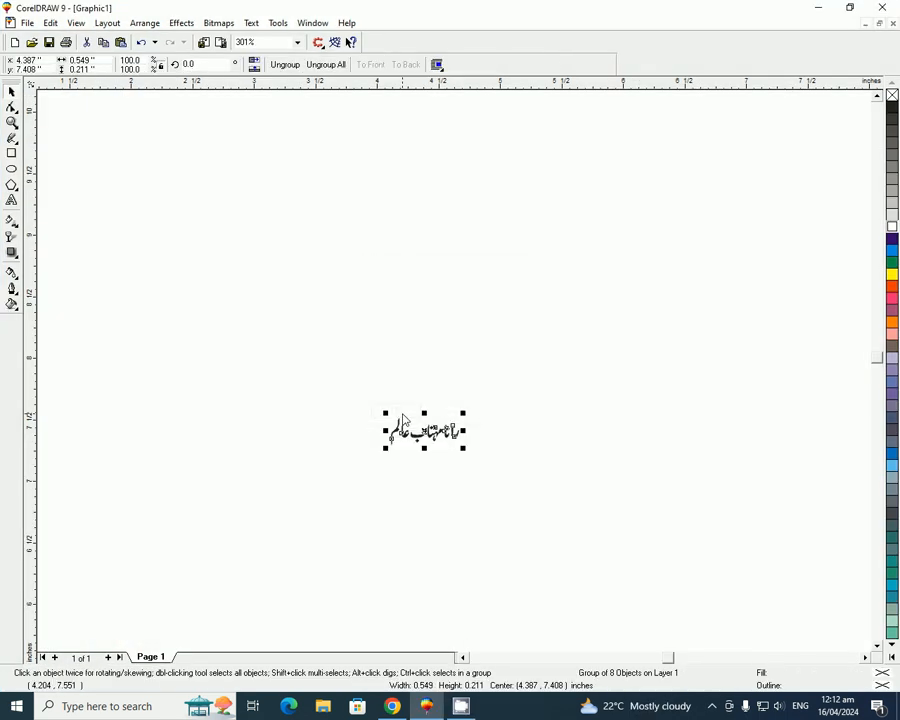
{"action": "left_click_drag", "start_coordinate": [459, 413], "coordinate": [596, 360]}
{"action": "left_click_drag", "start_coordinate": [386, 448], "coordinate": [269, 508]}
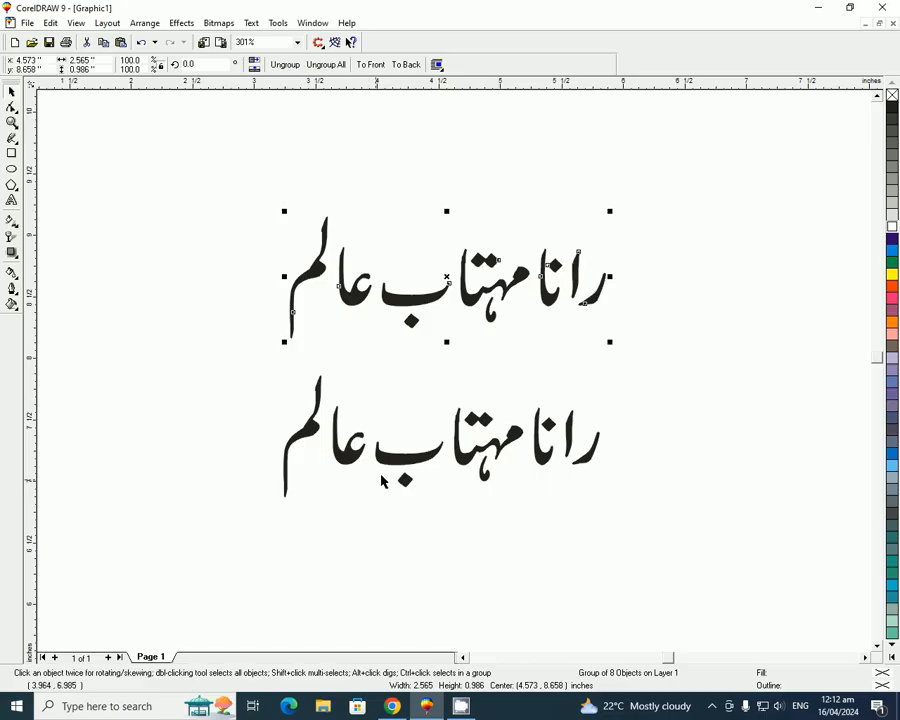
Step: Fill the lower copy of the lettering with orange-red
{"action": "key", "text": "Tab"}
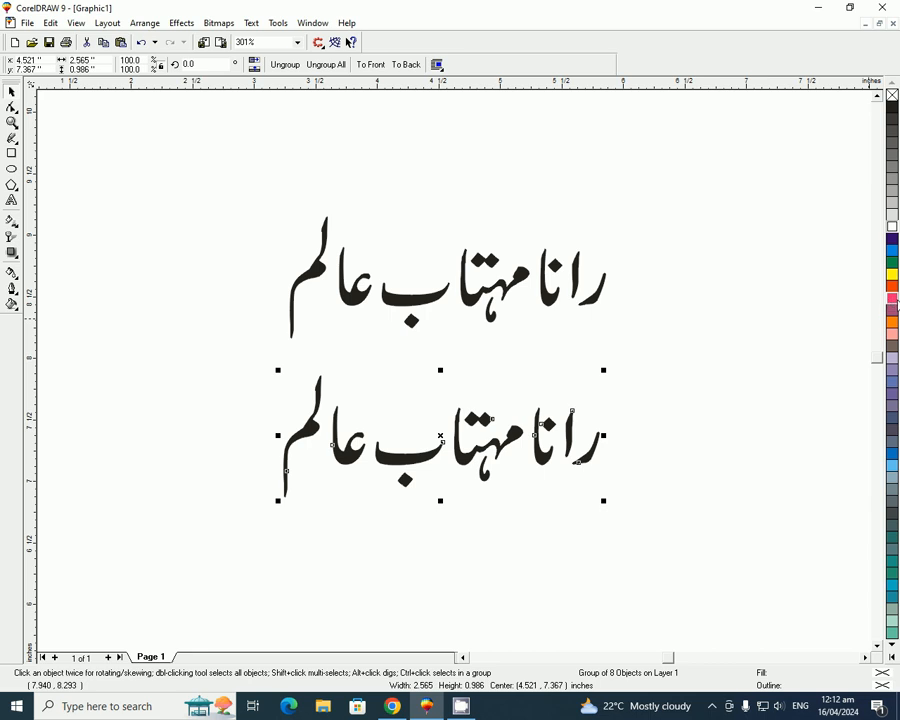
{"action": "left_click", "coordinate": [894, 288]}
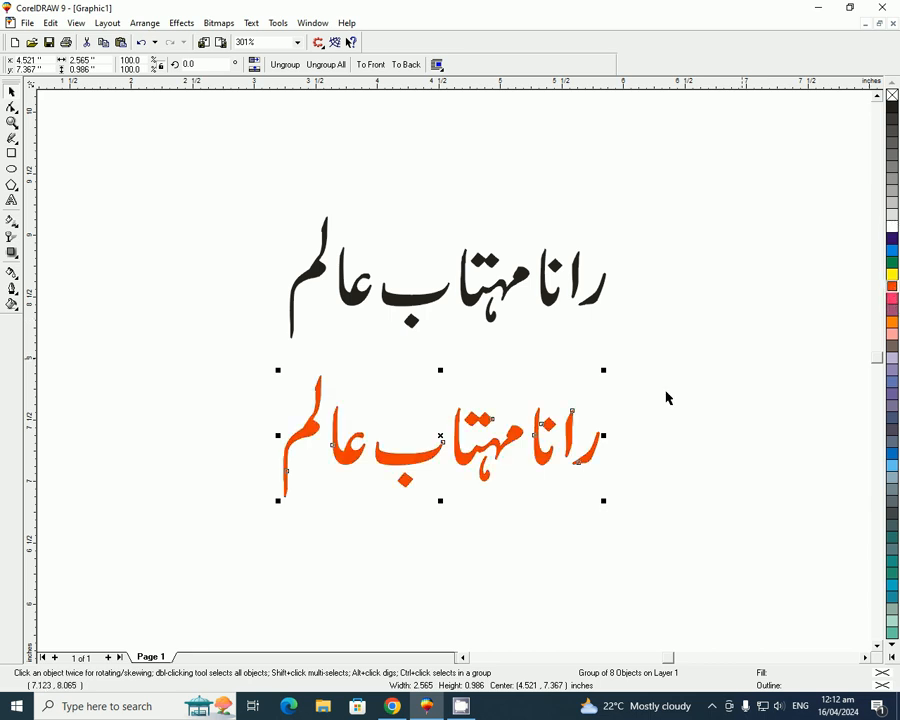
{"action": "left_click", "coordinate": [229, 384]}
Step: Duplicate the orange-red lettering directly below the original and fill the new copy with white
{"action": "left_click_drag", "start_coordinate": [347, 470], "coordinate": [352, 532]}
{"action": "left_click_drag", "start_coordinate": [402, 466], "coordinate": [402, 411]}
{"action": "mouse_move", "coordinate": [402, 540]}
{"action": "left_mouse_down"}
{"action": "mouse_move", "coordinate": [396, 414]}
{"action": "mouse_move", "coordinate": [402, 540]}
{"action": "left_mouse_up"}
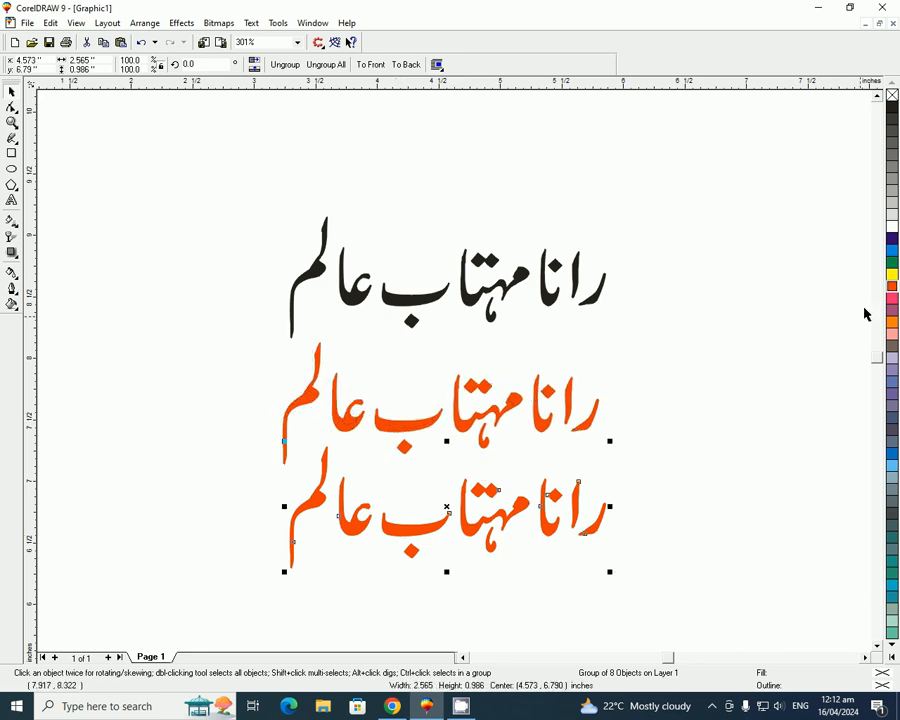
{"action": "left_click", "coordinate": [893, 232]}
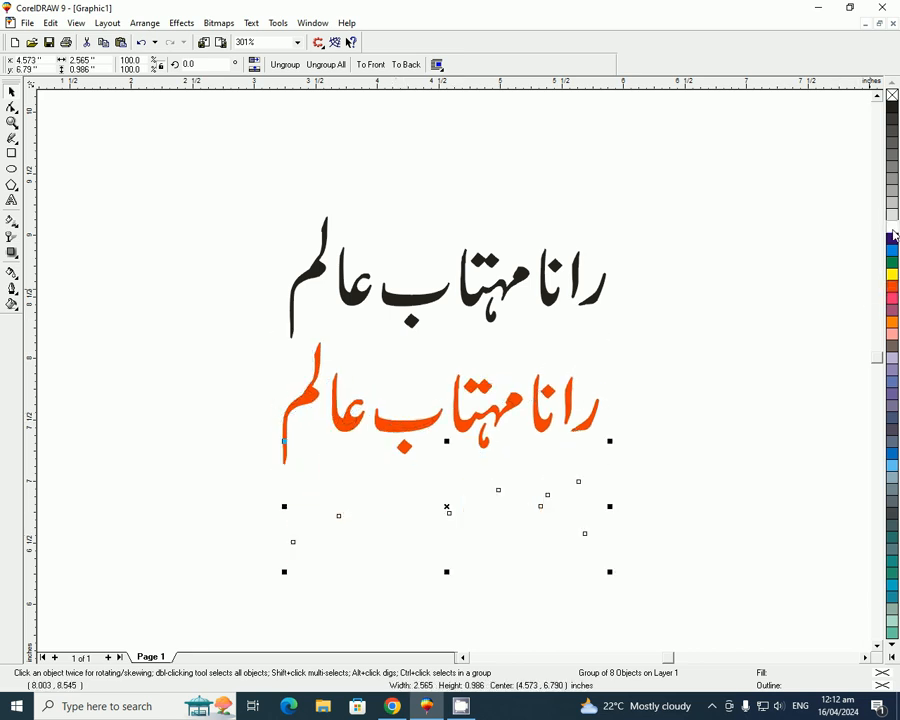
Step: Add a drop shadow to the white lettering, drawn from its left side across to its right side
{"action": "left_click", "coordinate": [14, 256]}
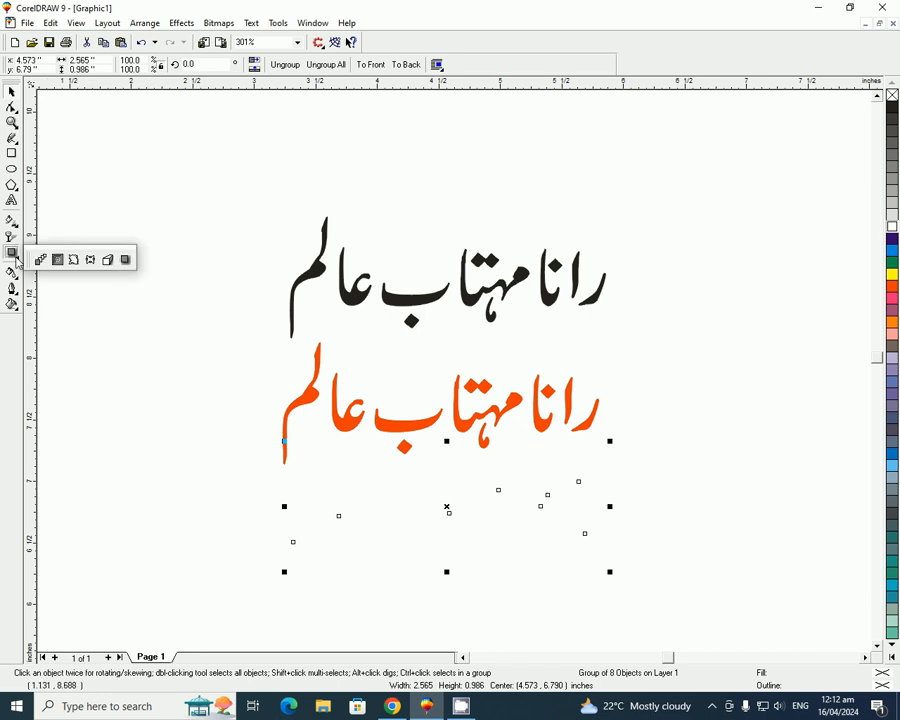
{"action": "left_click", "coordinate": [125, 260]}
{"action": "left_click_drag", "start_coordinate": [291, 533], "coordinate": [593, 538]}
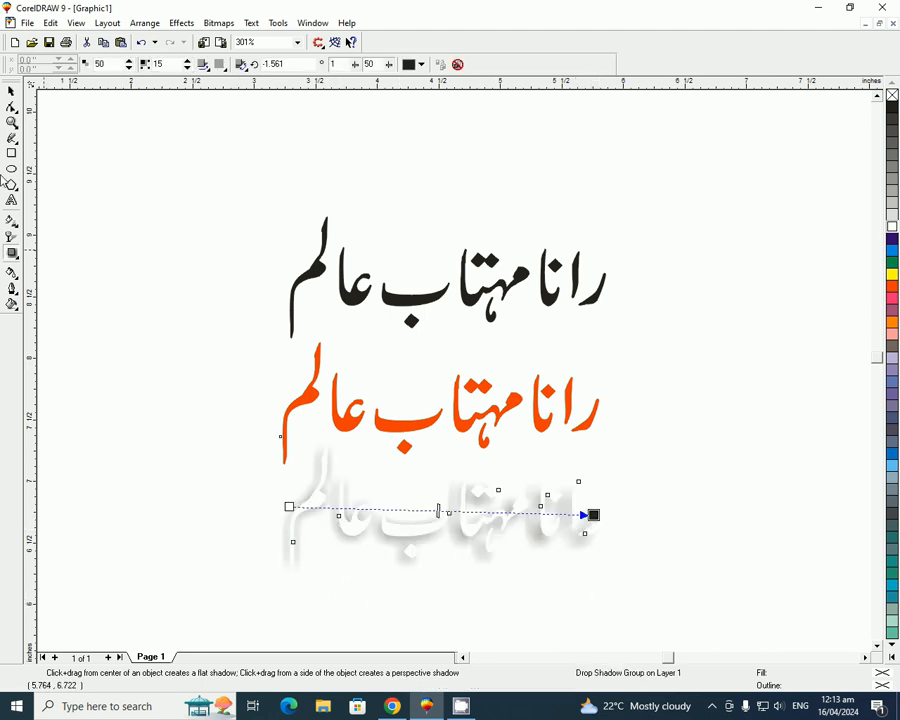
{"action": "left_click_drag", "start_coordinate": [594, 515], "coordinate": [598, 515]}
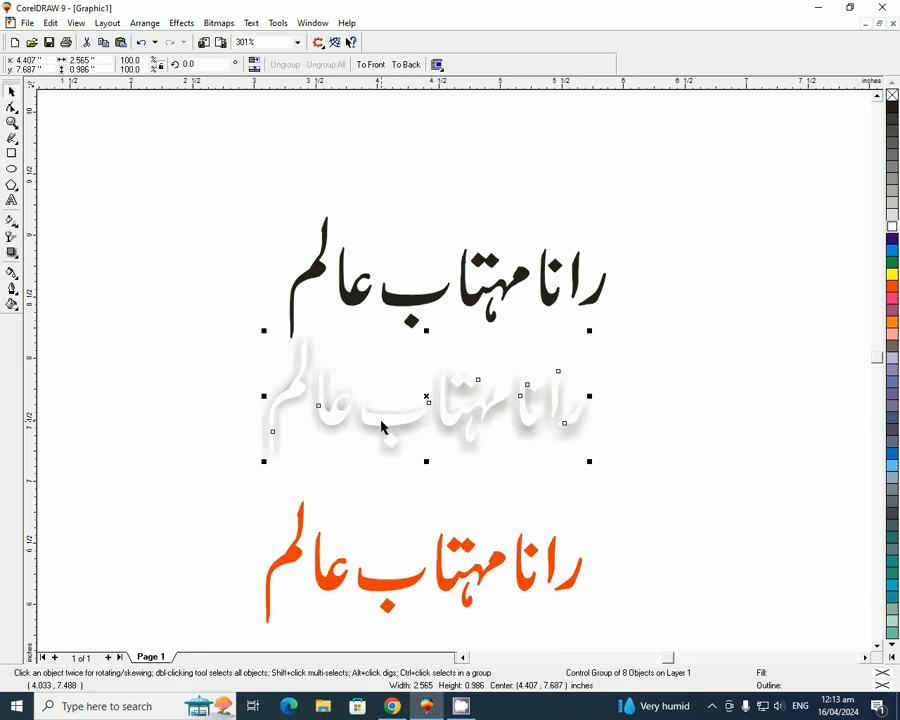
Step: Give the white shadowed lettering a 3-point white outline placed behind the fill and scaled with the image
{"action": "key", "text": "F12"}
{"action": "left_click", "coordinate": [338, 441]}
{"action": "left_click", "coordinate": [400, 440]}
{"action": "double_click", "coordinate": [340, 278]}
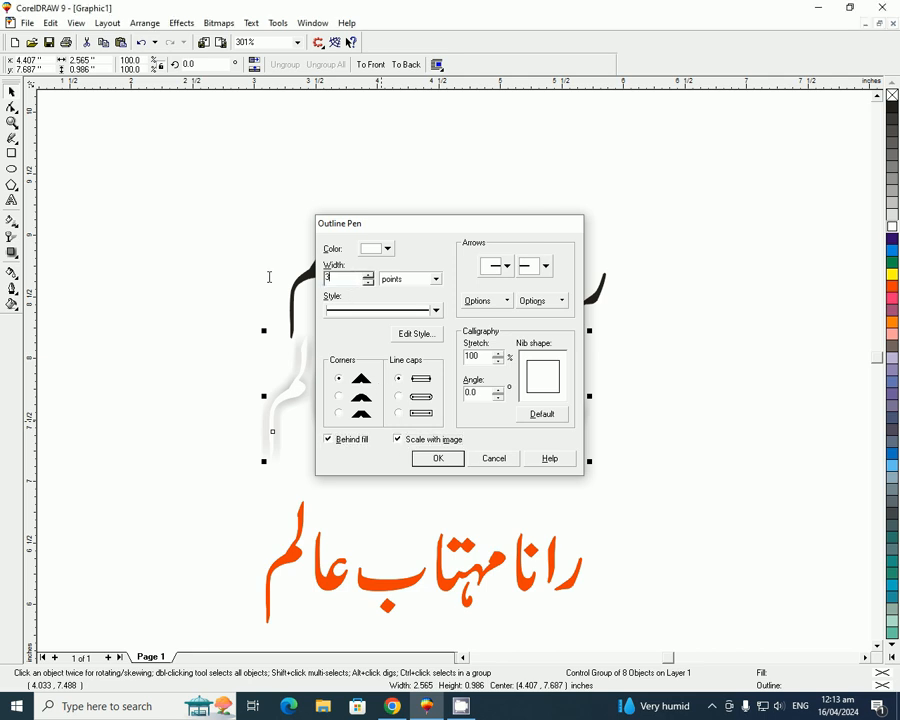
{"action": "key", "text": "Return"}
Step: Position the orange lettering over the white outlined copy so that a white border surrounds each letter
{"action": "left_click", "coordinate": [215, 461]}
{"action": "left_click_drag", "start_coordinate": [390, 582], "coordinate": [391, 421]}
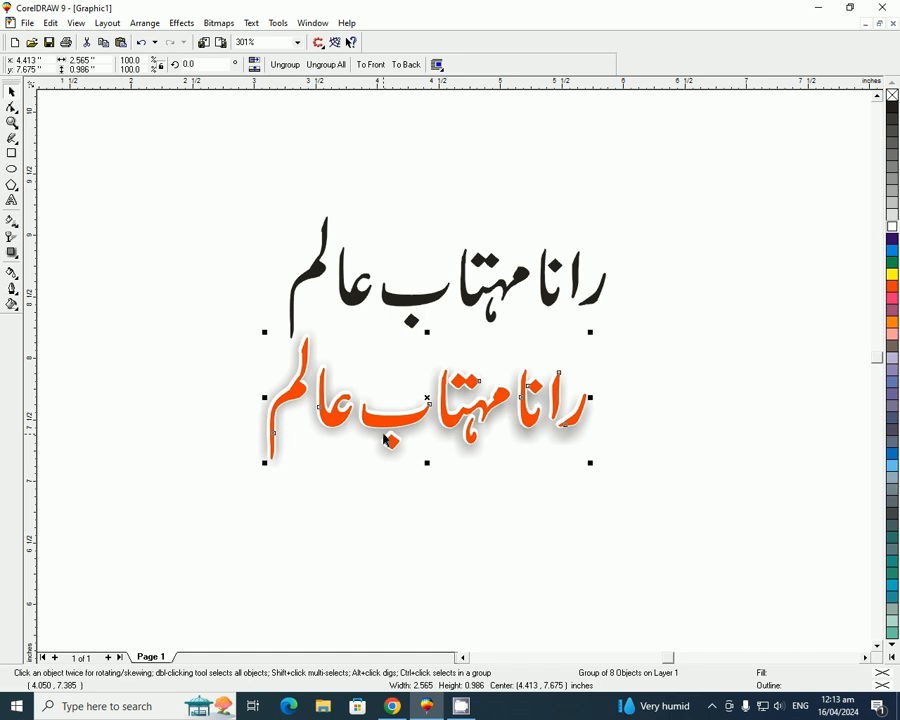
{"action": "scroll", "coordinate": [386, 440], "scroll_direction": "up", "scroll_amount": 2}
{"action": "left_click", "coordinate": [322, 458]}
{"action": "left_click", "coordinate": [336, 436]}
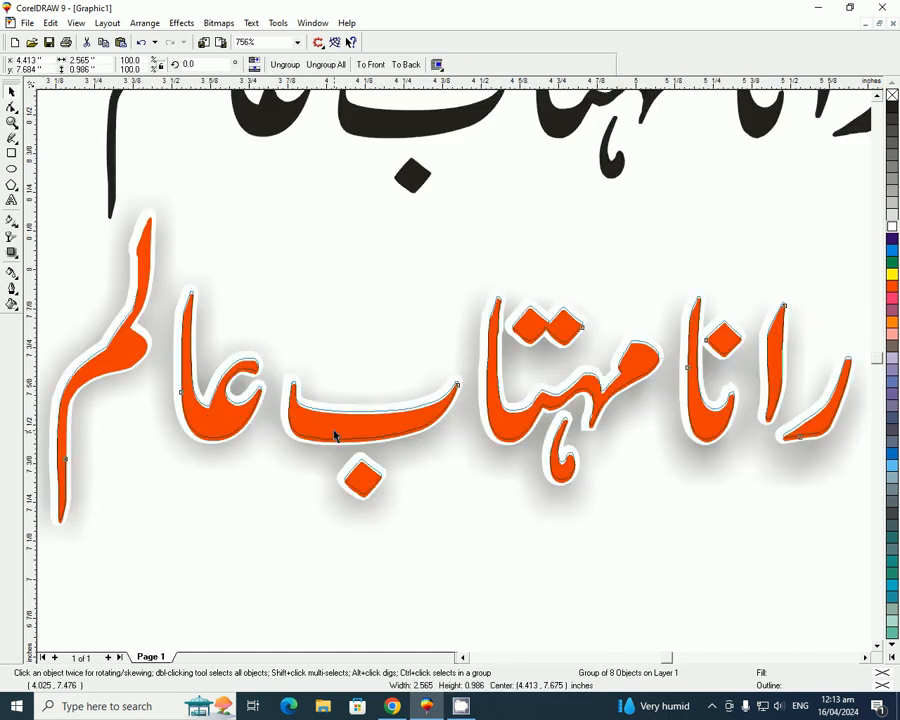
{"action": "left_click_drag", "start_coordinate": [336, 436], "coordinate": [332, 428]}
{"action": "left_click", "coordinate": [336, 433]}
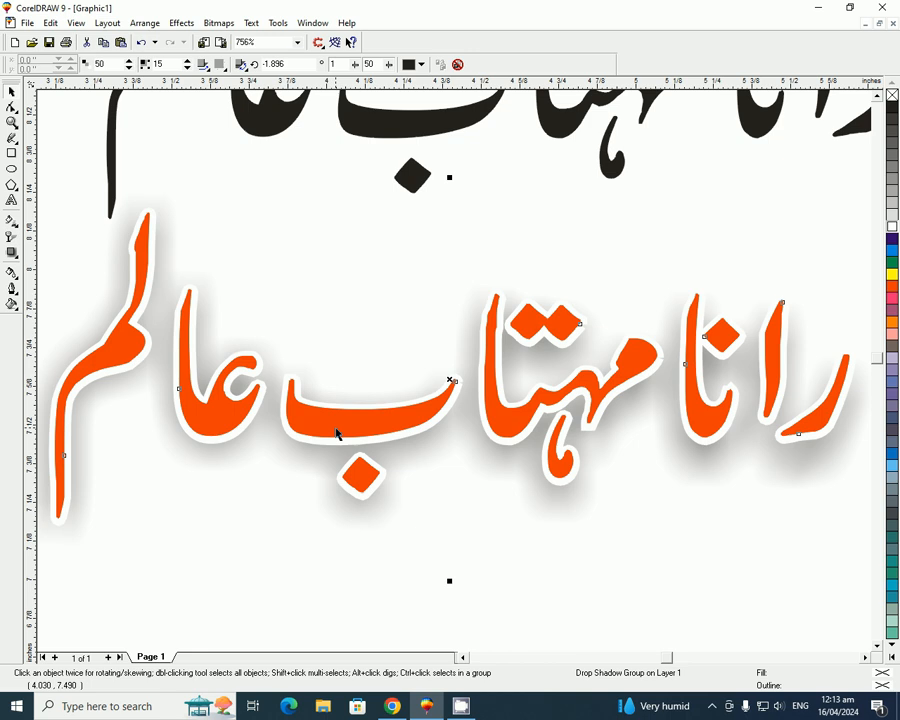
Step: Move the orange lettering off the white shadowed copy to the empty area below it
{"action": "scroll", "coordinate": [336, 433], "scroll_direction": "down", "scroll_amount": 5}
{"action": "left_click", "coordinate": [386, 414]}
{"action": "left_click_drag", "start_coordinate": [412, 392], "coordinate": [424, 495]}
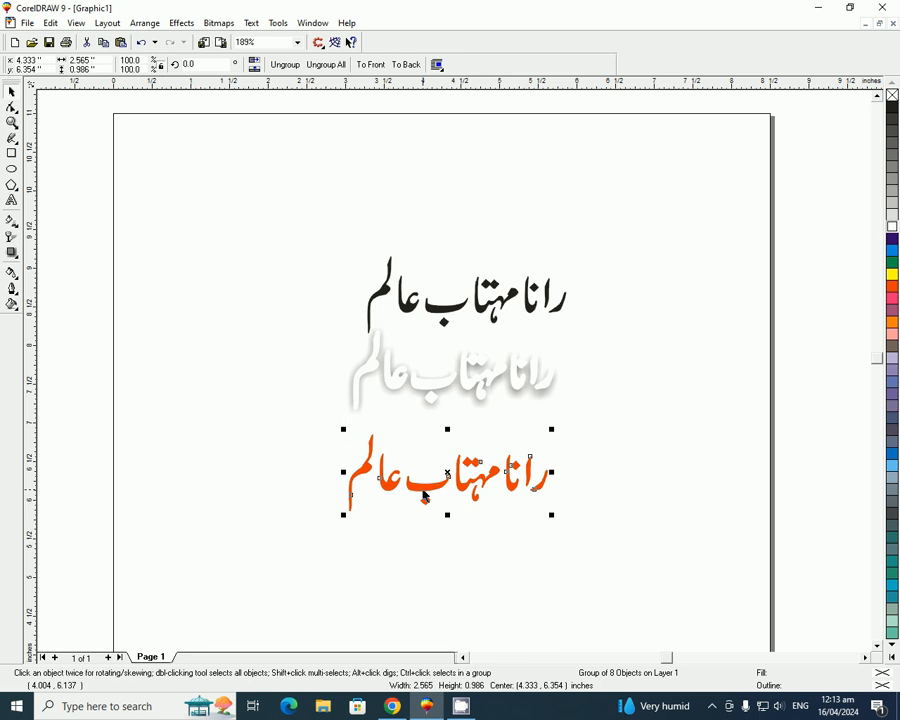
Step: Convert the orange lettering to a 300 dpi CMYK Color (32-bit) bitmap with anti-aliasing, transparent background and color profile
{"action": "scroll", "coordinate": [424, 495], "scroll_direction": "up", "scroll_amount": 3}
{"action": "left_click", "coordinate": [315, 537]}
{"action": "left_click", "coordinate": [353, 432]}
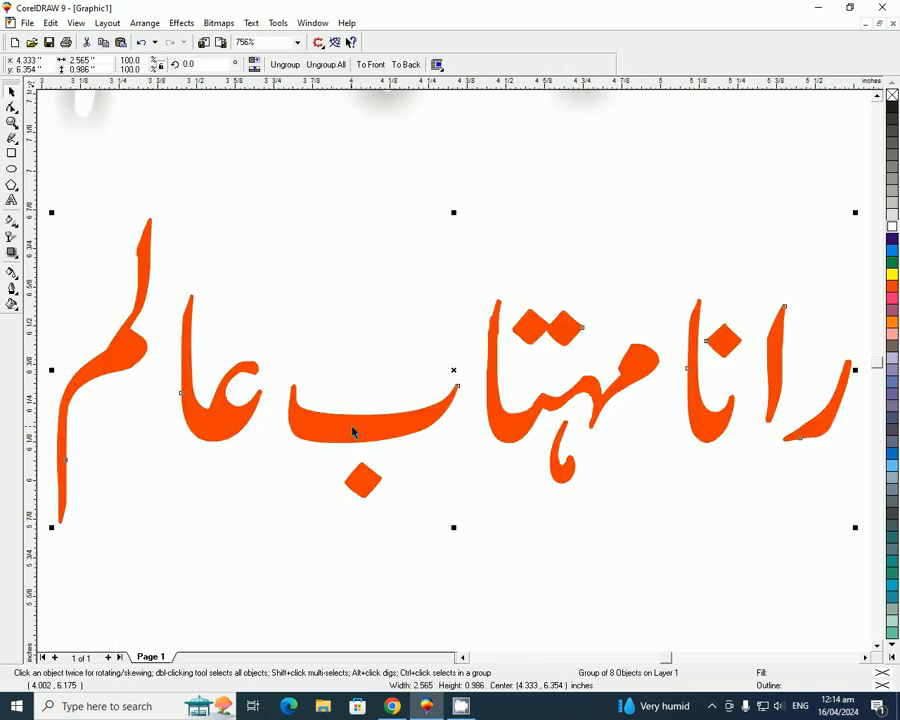
{"action": "left_click", "coordinate": [218, 22]}
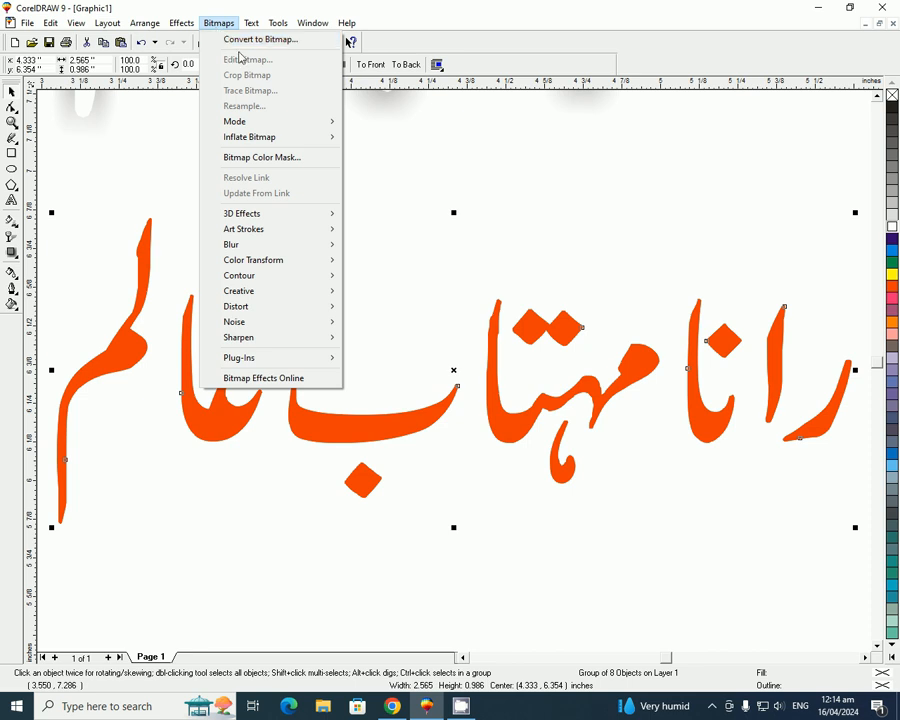
{"action": "left_click", "coordinate": [248, 48]}
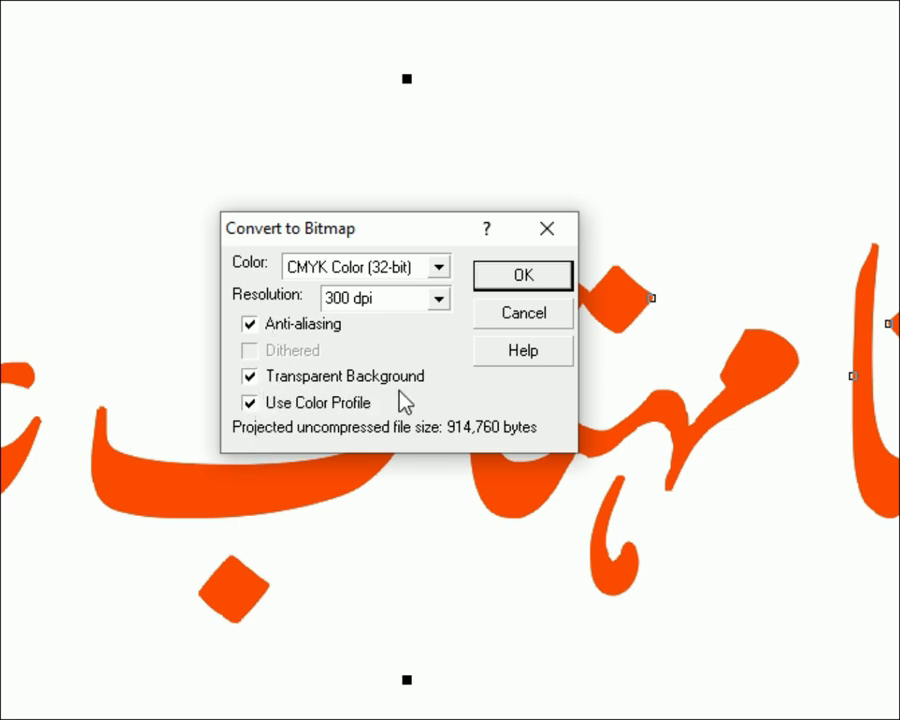
{"action": "left_click", "coordinate": [438, 298]}
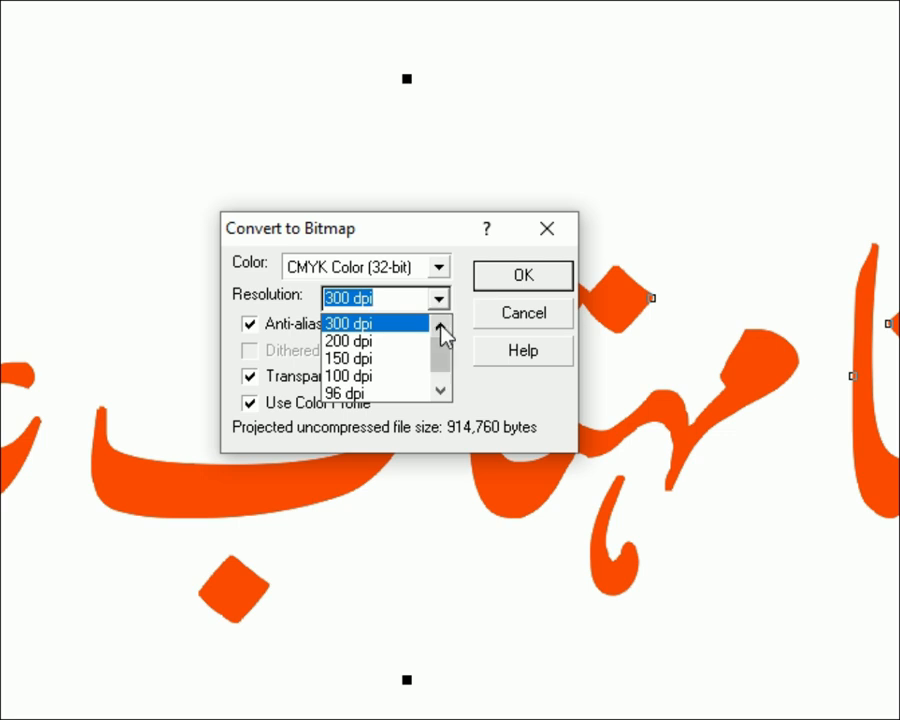
{"action": "left_click", "coordinate": [378, 298]}
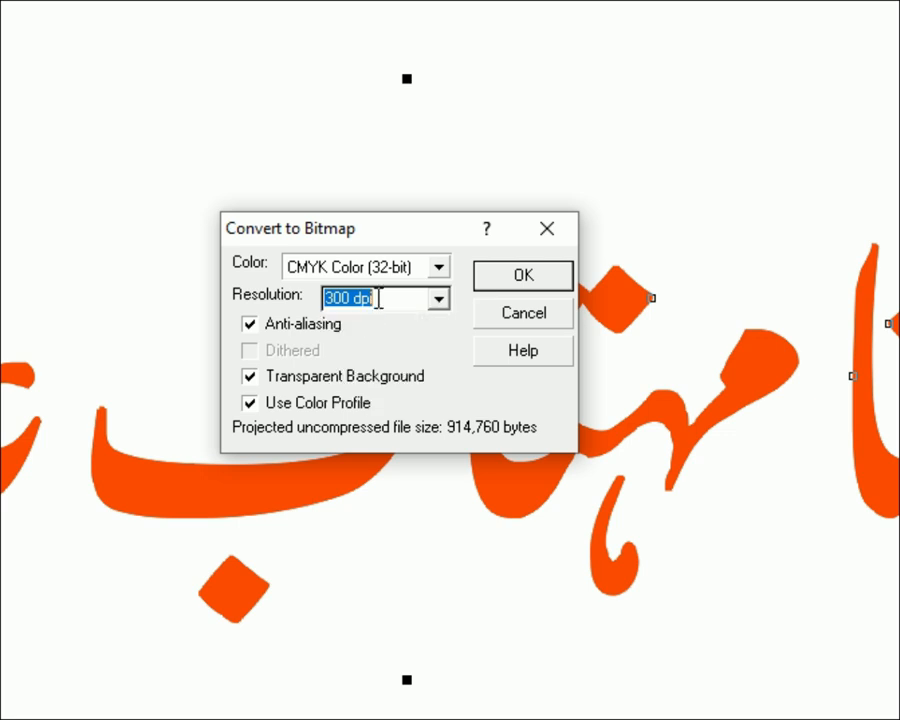
{"action": "left_click", "coordinate": [438, 268]}
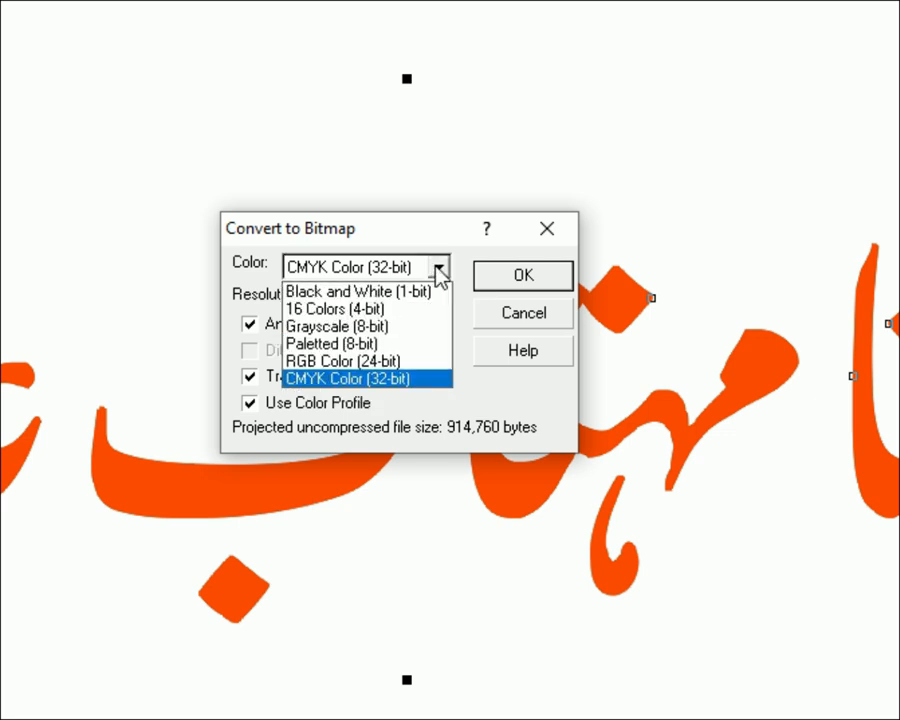
{"action": "left_click", "coordinate": [346, 379]}
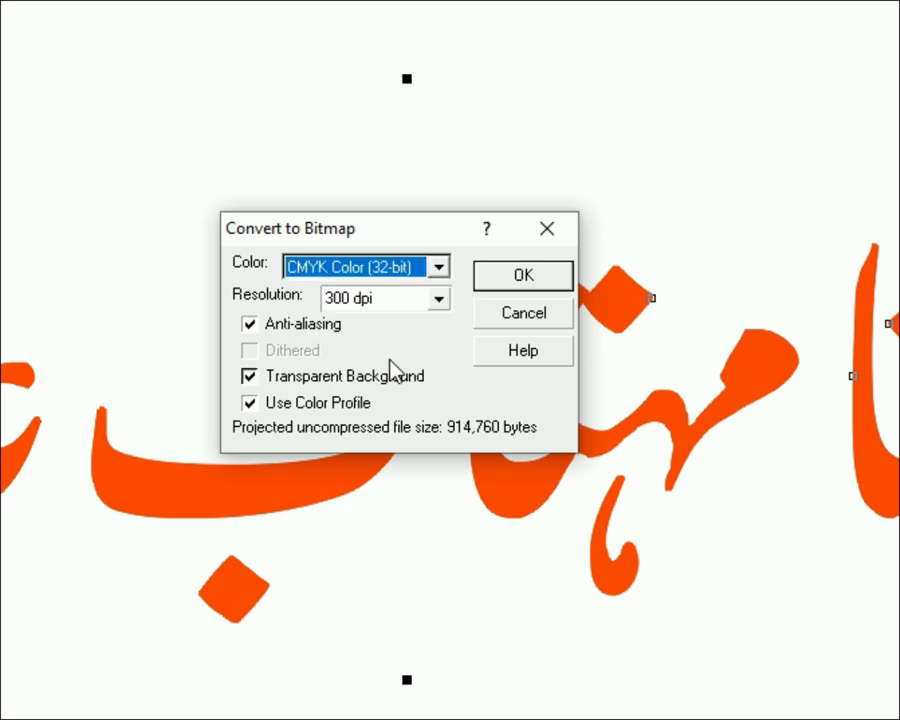
{"action": "left_click", "coordinate": [520, 280]}
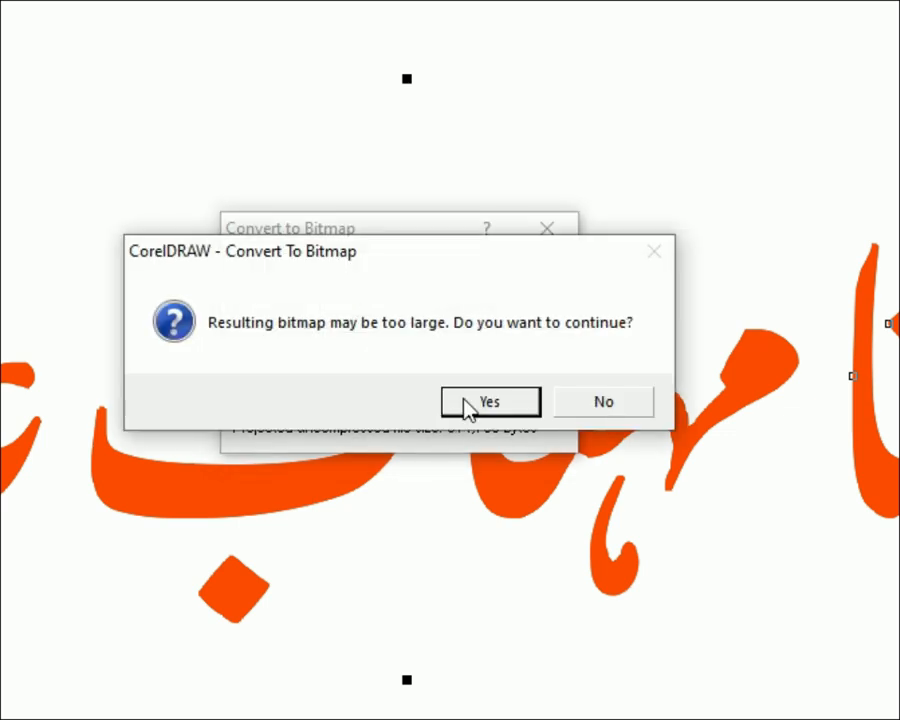
{"action": "left_click", "coordinate": [467, 465]}
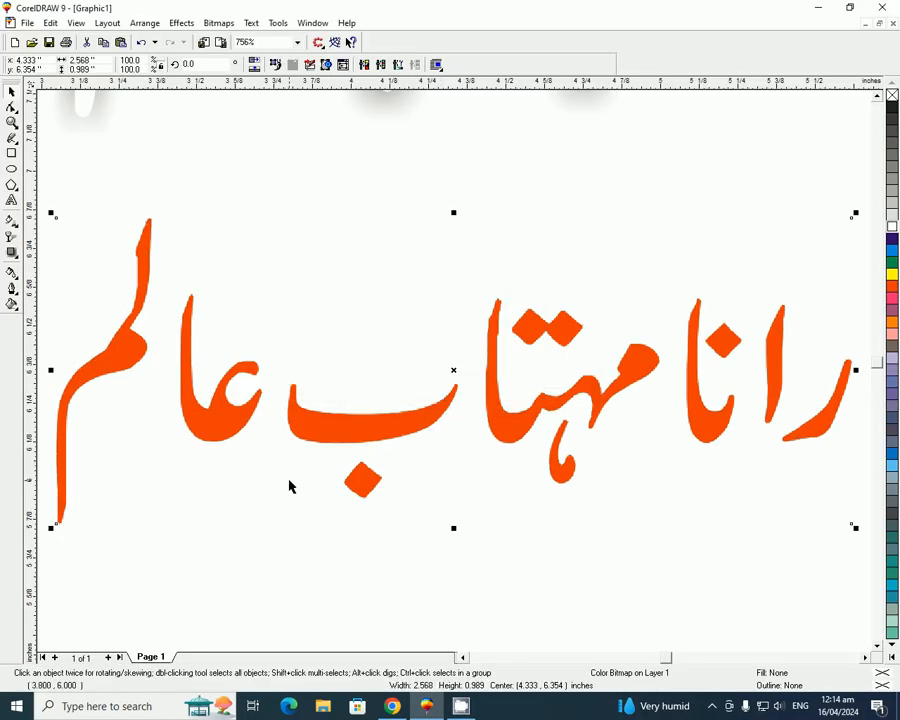
{"action": "left_click", "coordinate": [364, 436]}
{"action": "left_click_drag", "start_coordinate": [364, 436], "coordinate": [376, 374]}
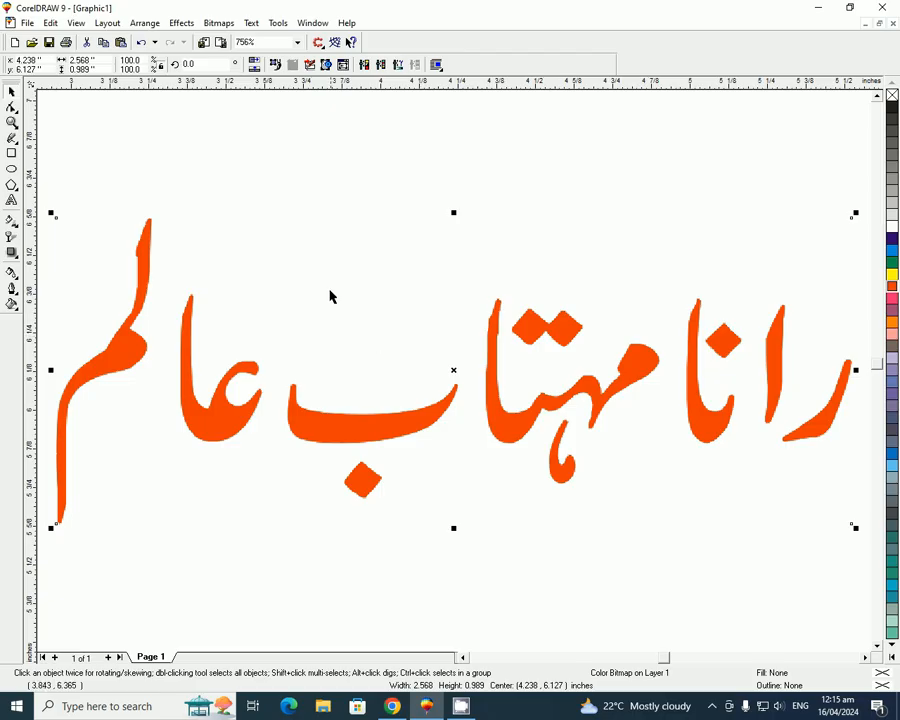
{"action": "left_click", "coordinate": [372, 444]}
{"action": "left_click_drag", "start_coordinate": [372, 444], "coordinate": [374, 400]}
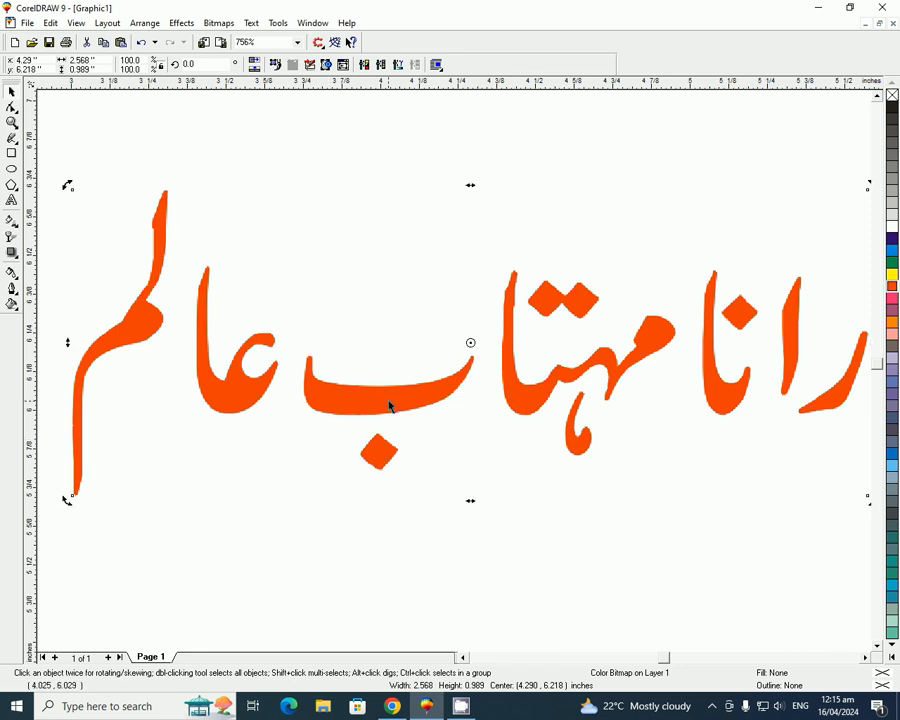
{"action": "left_click", "coordinate": [386, 405]}
{"action": "left_click", "coordinate": [371, 404]}
{"action": "left_click", "coordinate": [373, 395]}
{"action": "left_click", "coordinate": [371, 405]}
{"action": "left_click", "coordinate": [379, 409]}
Step: Edit the bitmap in Corel PHOTO-PAINT, applying the Plastic texture with highlight 90, depth 44, smoothness 30 and light direction 315
{"action": "left_click", "coordinate": [218, 24]}
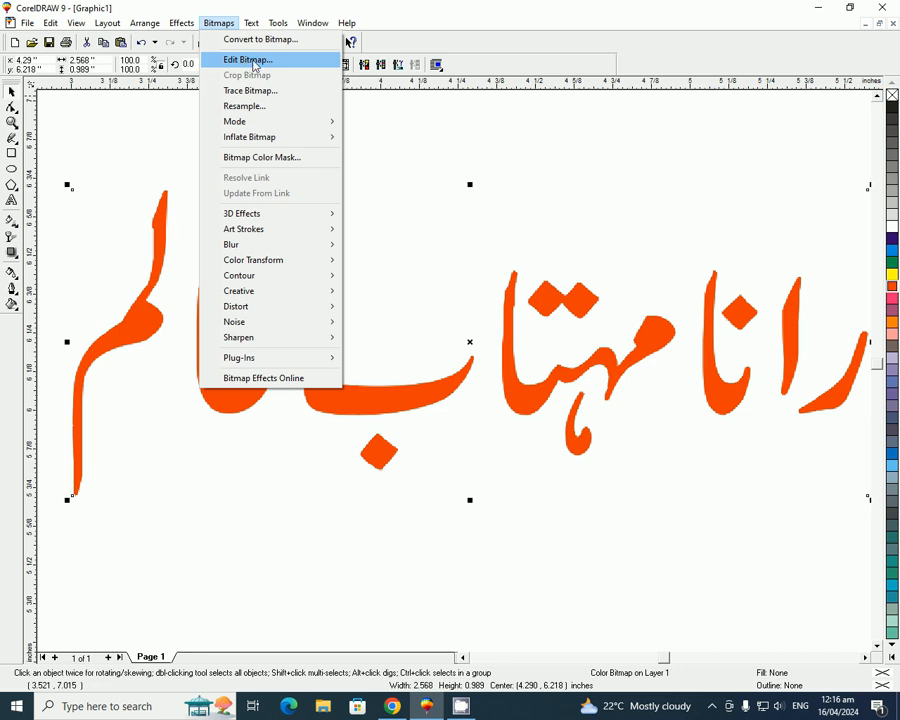
{"action": "left_click", "coordinate": [255, 60]}
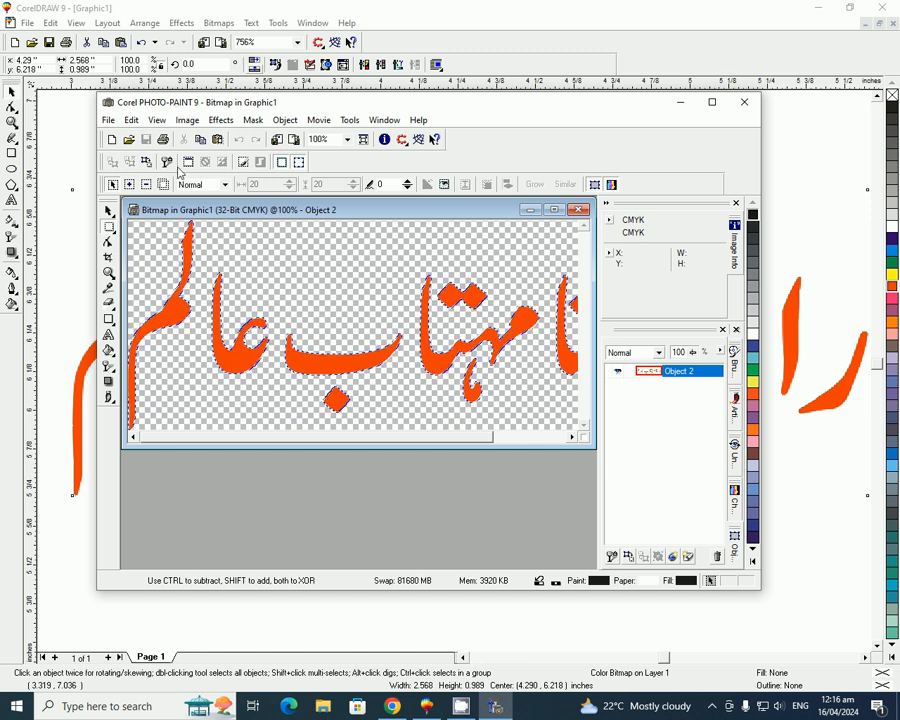
{"action": "left_click", "coordinate": [220, 121]}
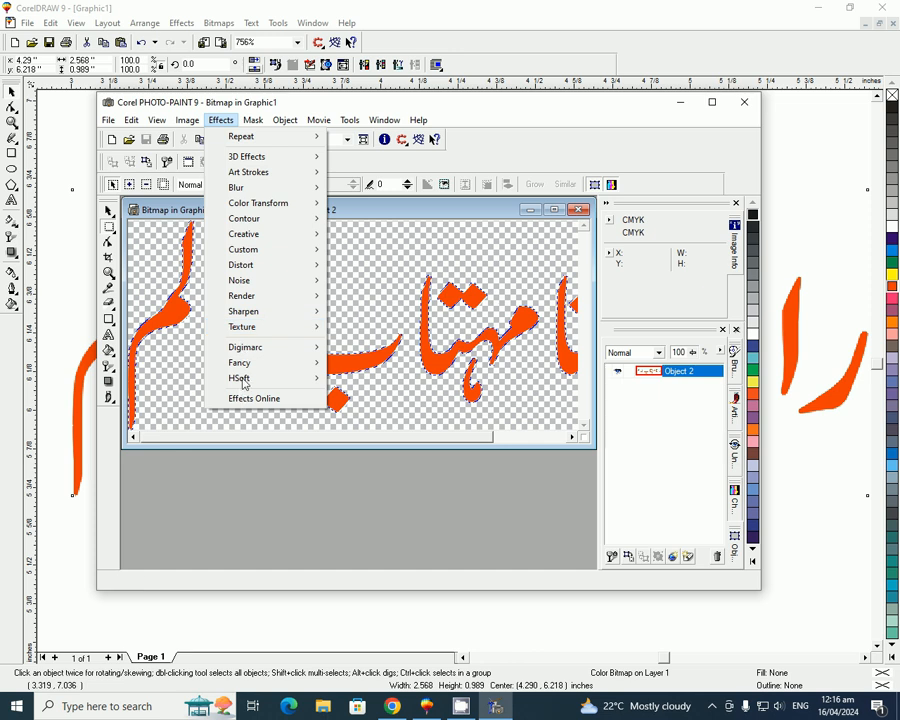
{"action": "mouse_move", "coordinate": [247, 331]}
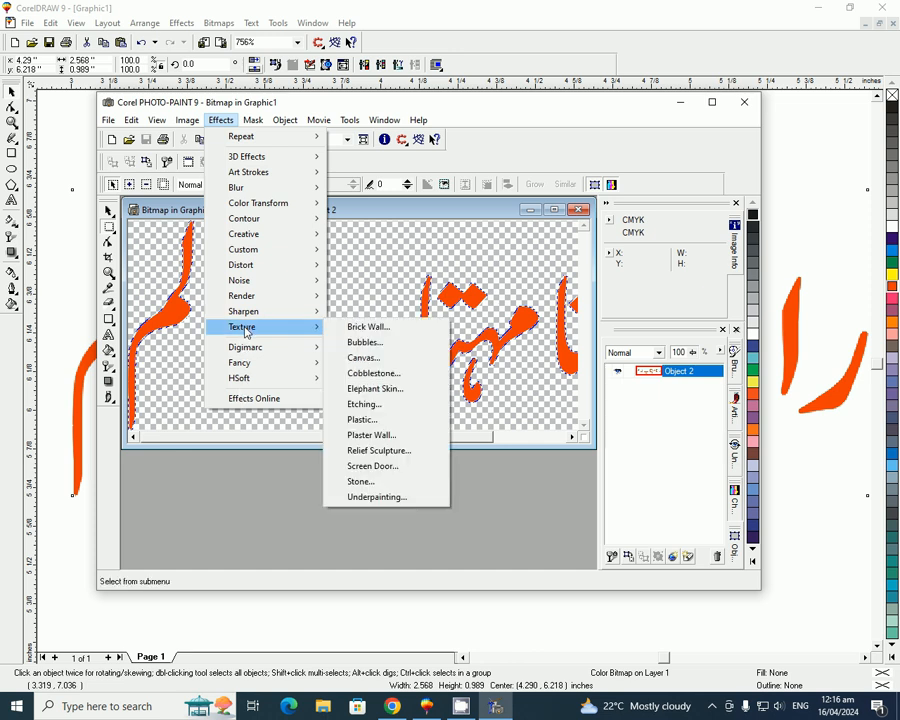
{"action": "left_click", "coordinate": [379, 421]}
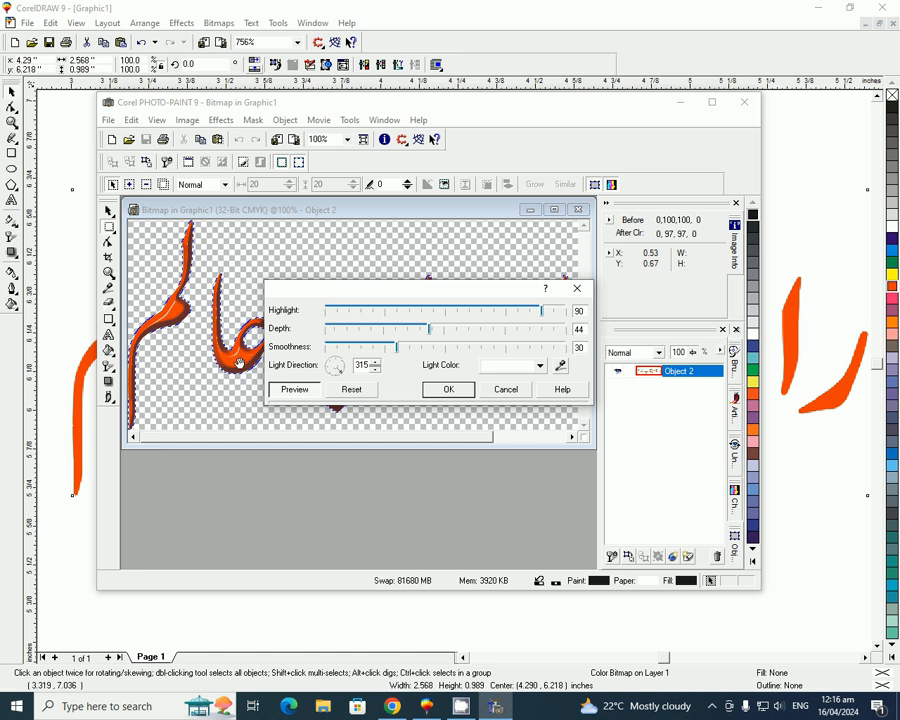
{"action": "key", "text": "super+plus"}
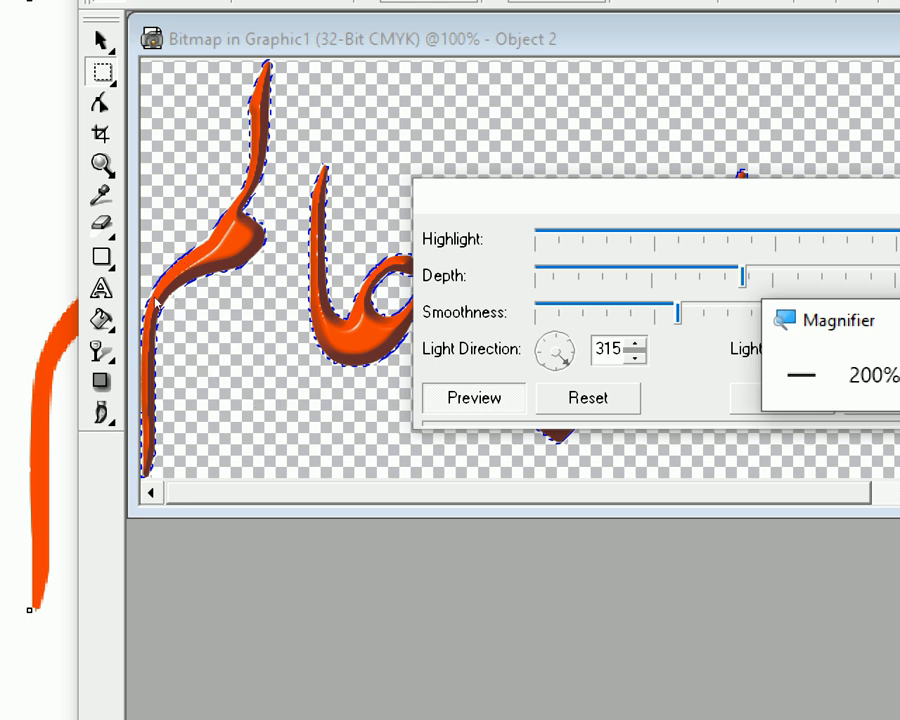
{"action": "key", "text": "super+Escape"}
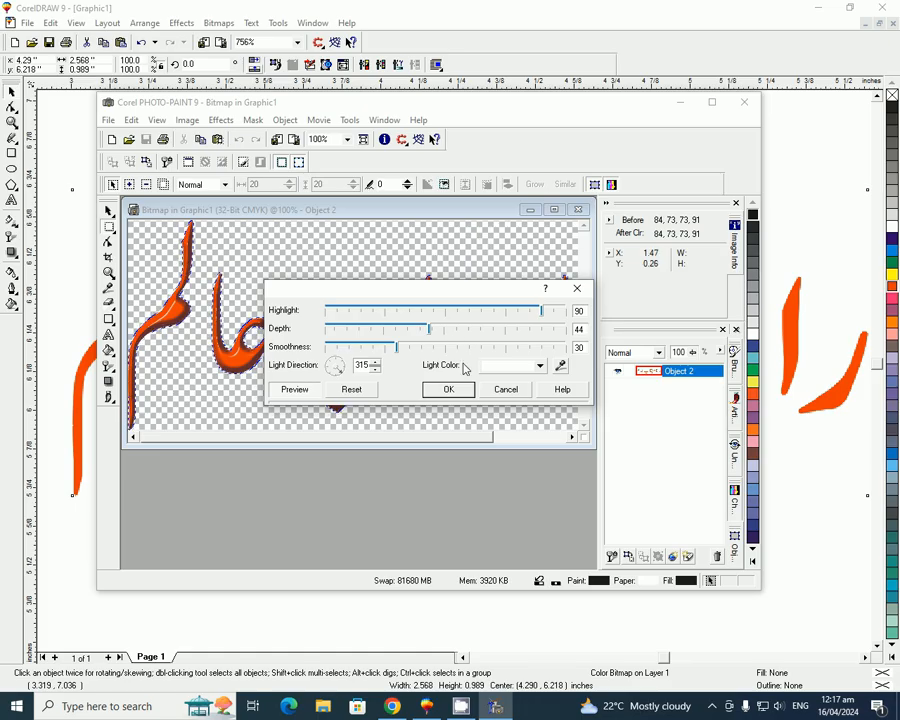
{"action": "left_click", "coordinate": [449, 389]}
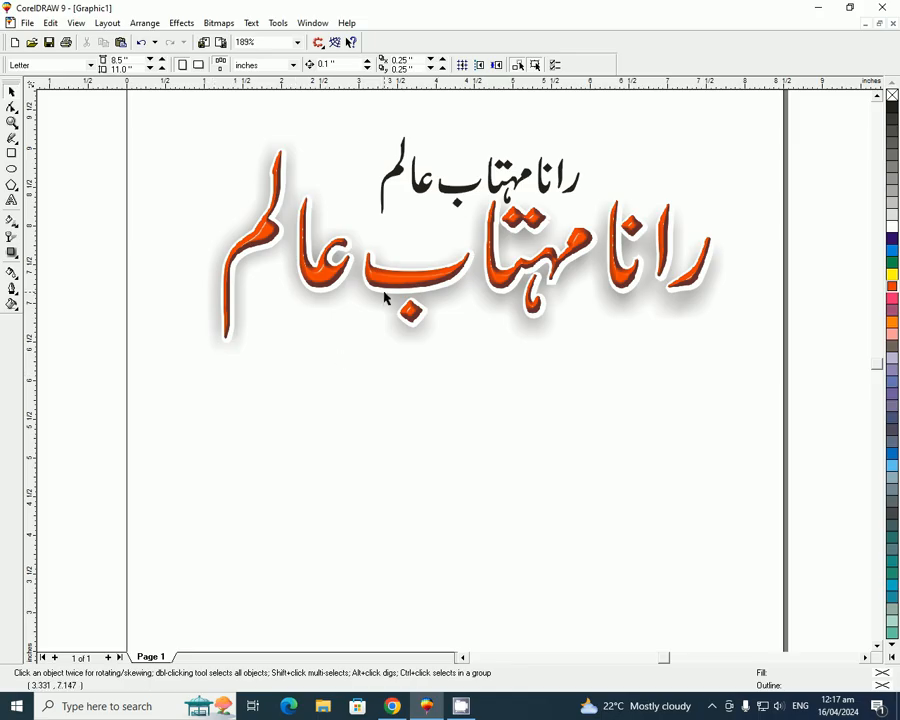
Step: Bring the combined glossy orange and white shadowed lettering to the front of the page
{"action": "left_click", "coordinate": [386, 298]}
{"action": "key", "text": "shift+Page_Up"}
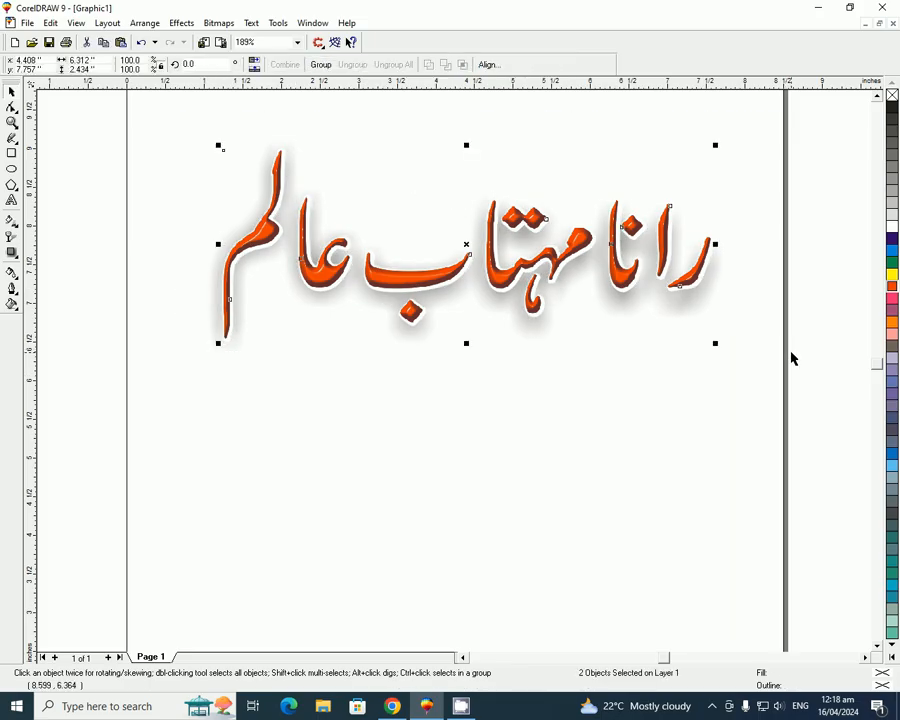
Step: Start a line of artistic text in the empty area above the glossy orange lettering
{"action": "key", "text": "F8"}
{"action": "key", "text": "F4"}
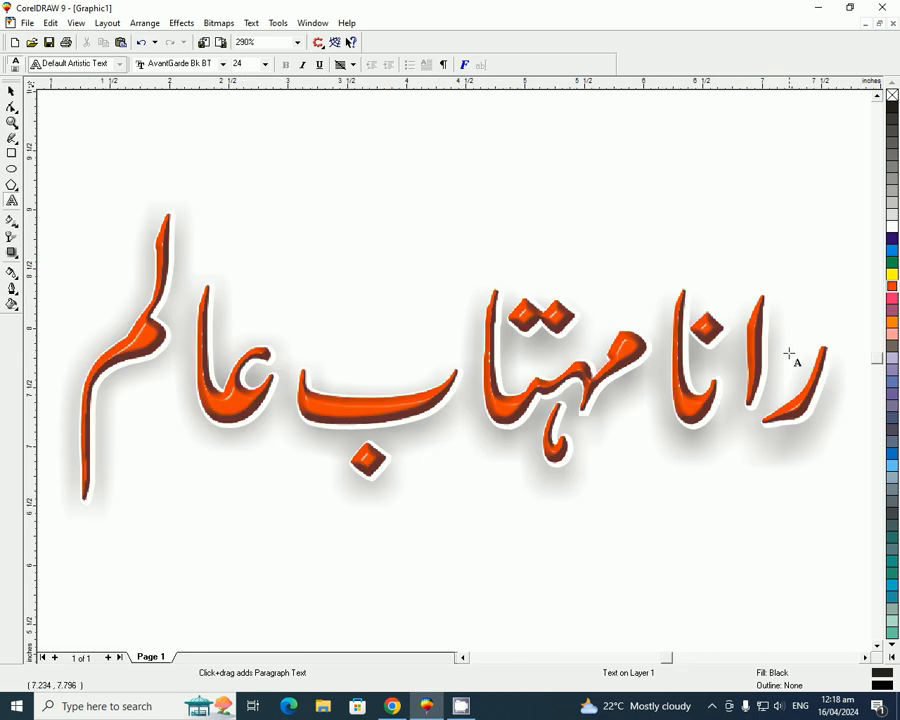
{"action": "left_click", "coordinate": [398, 226]}
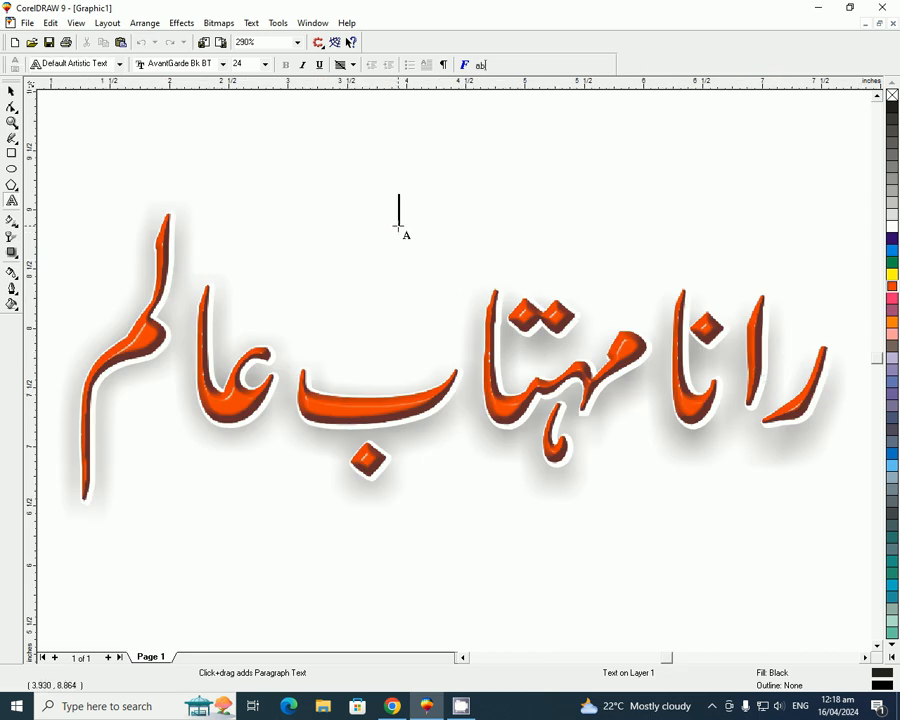